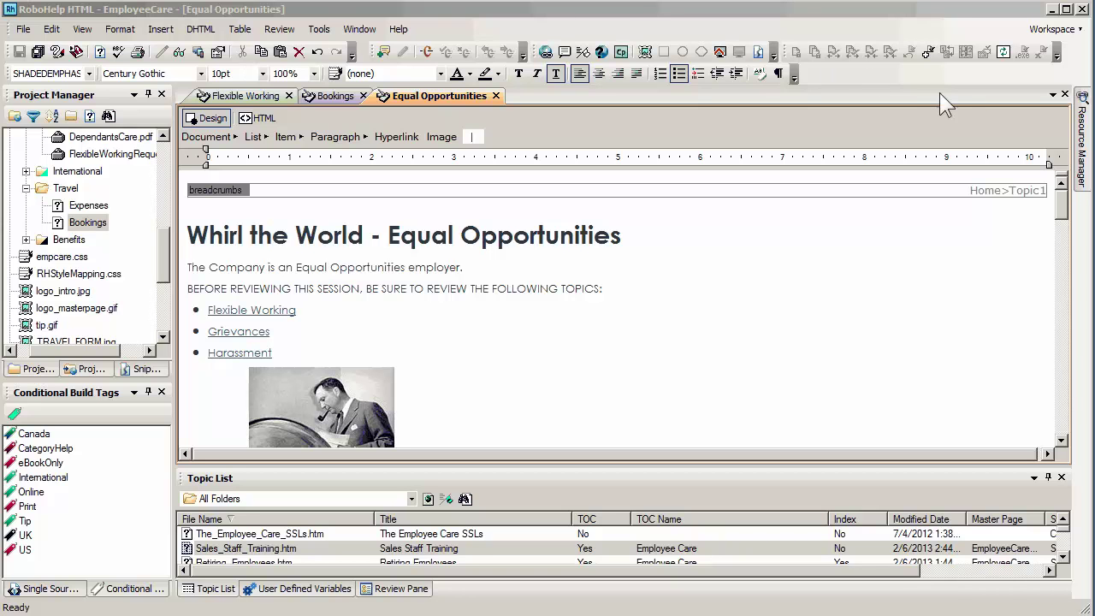
# Link the Flexible Working text to the Company Sick Pay topic.
pyautogui.scroll(-1, 314, 212)
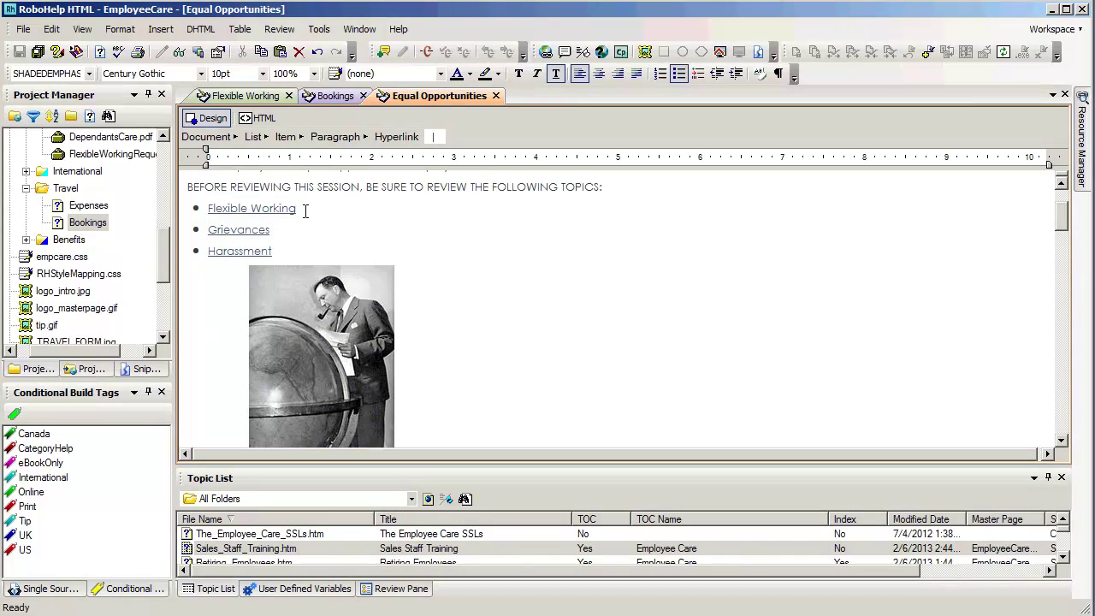
pyautogui.moveTo(306, 210); pyautogui.dragTo(193, 210)
pyautogui.scroll(5, 167, 258)
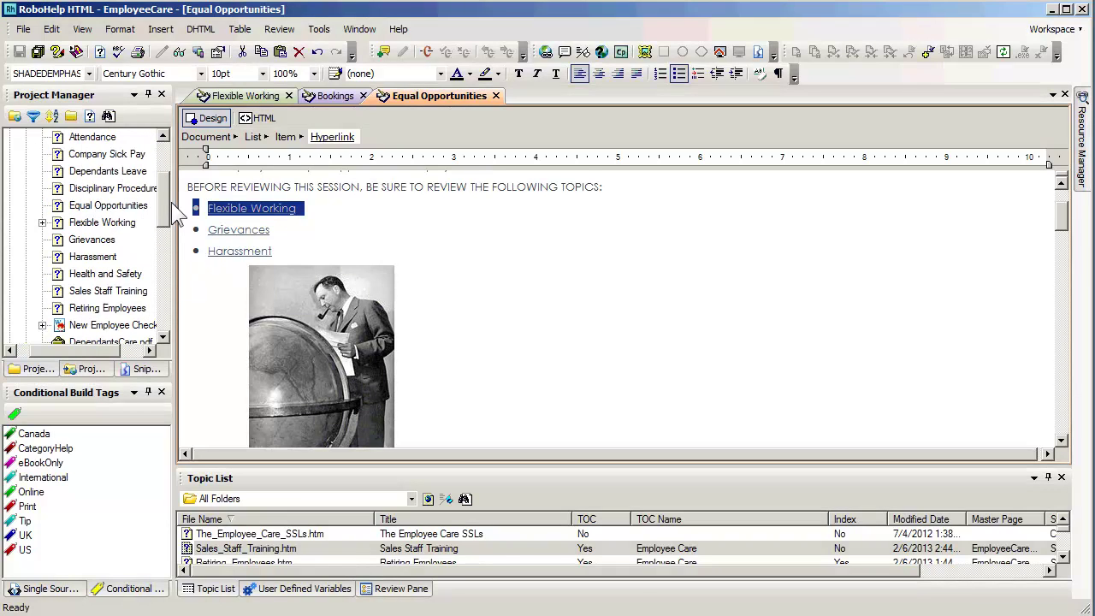
pyautogui.click(124, 224)
pyautogui.moveTo(122, 225); pyautogui.dragTo(335, 214)
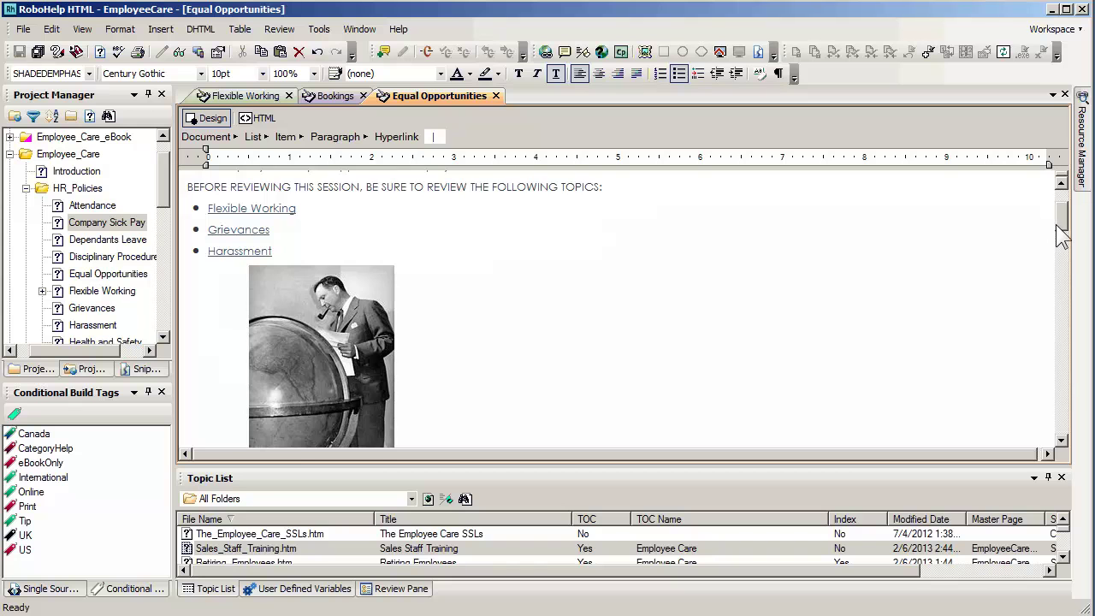
# Make the globe picture a link to the Travel folder's Bookings topic.
pyautogui.scroll(-1, 1061, 237)
pyautogui.scroll(-1, 1064, 238)
pyautogui.scroll(-2, 1064, 237)
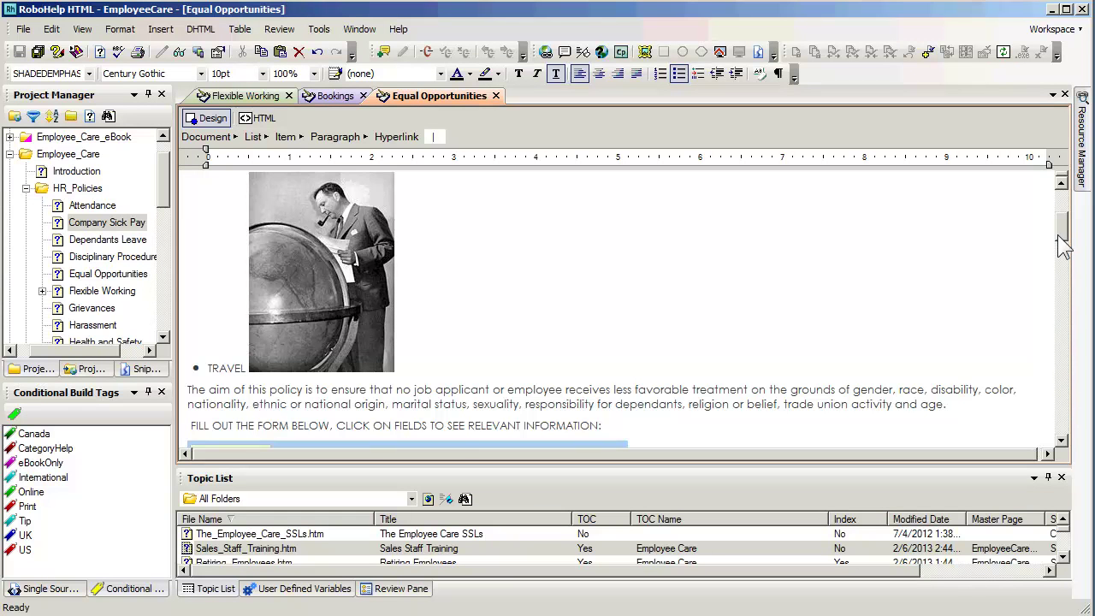
pyautogui.click(279, 286)
pyautogui.click(160, 210)
pyautogui.moveTo(159, 207); pyautogui.dragTo(156, 265)
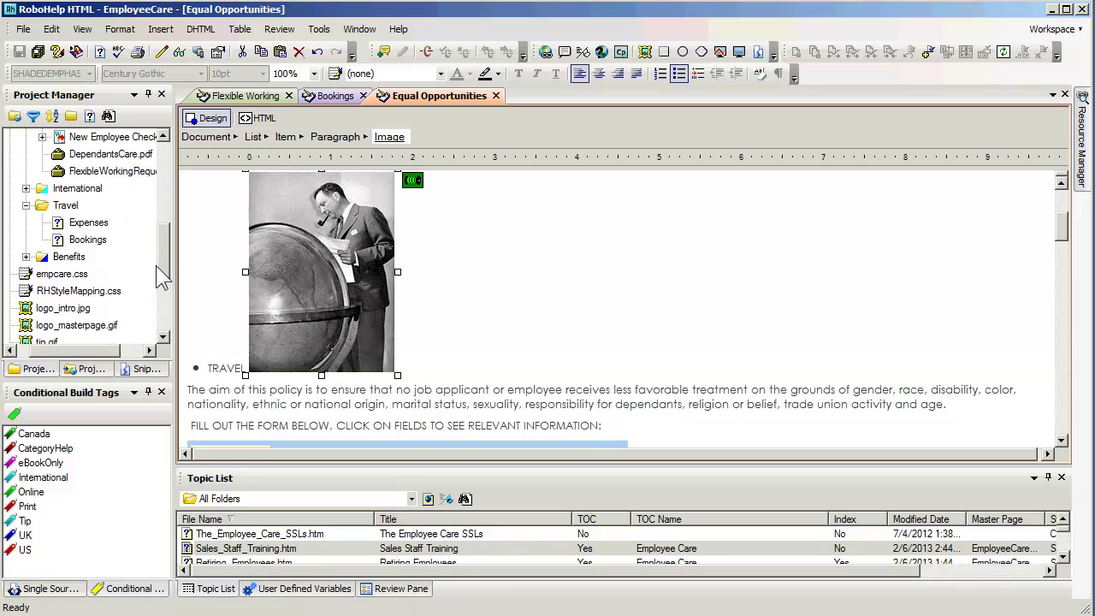
pyautogui.moveTo(87, 243); pyautogui.dragTo(328, 257)
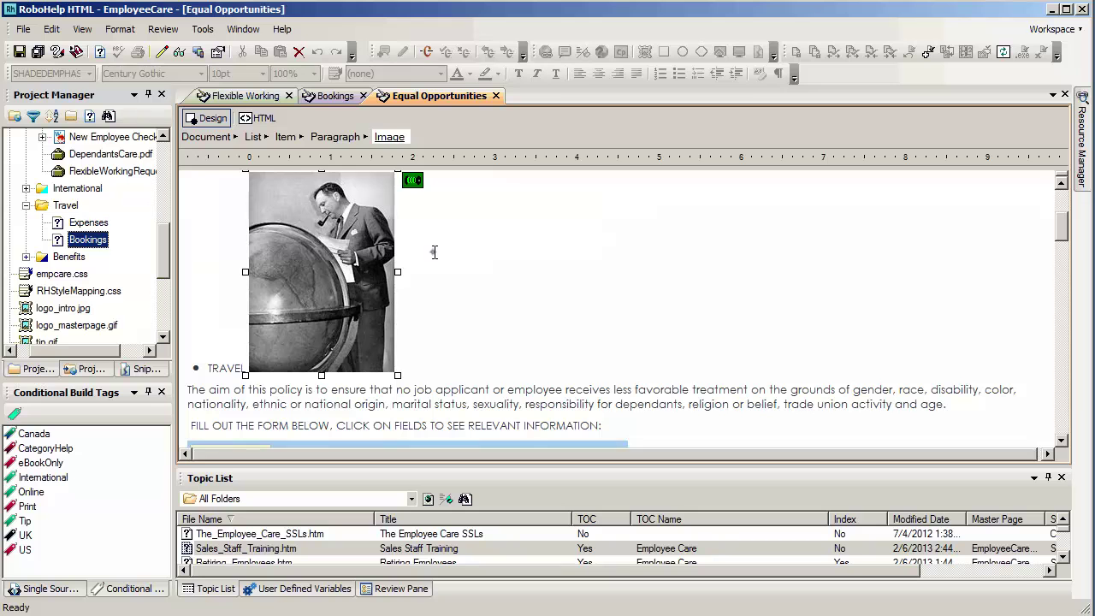
pyautogui.click(433, 252)
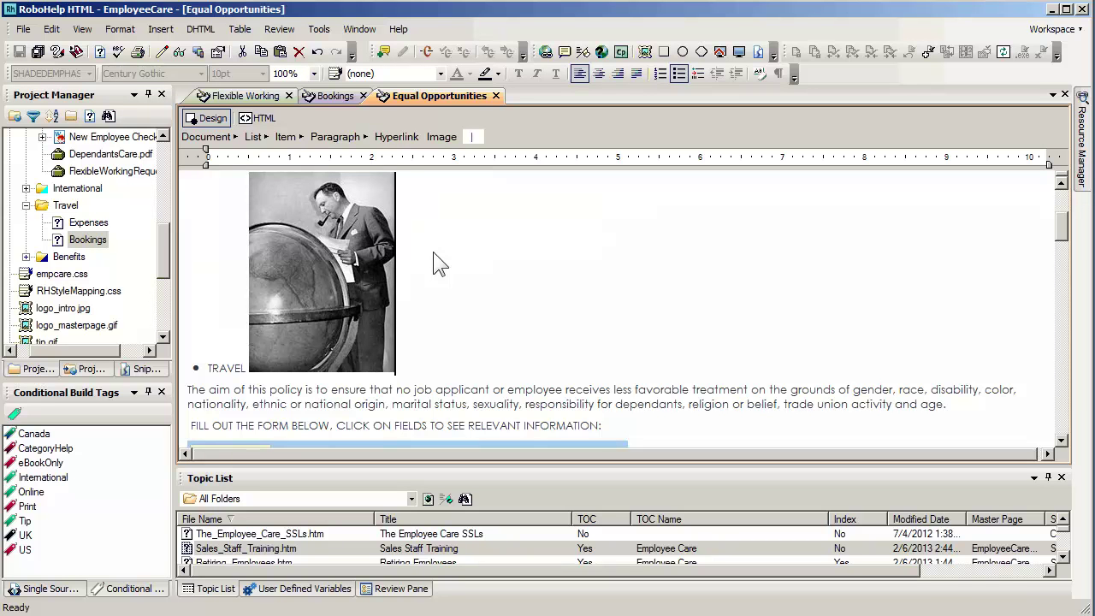
pyautogui.click(180, 52)
pyautogui.moveTo(1042, 174); pyautogui.dragTo(1041, 198)
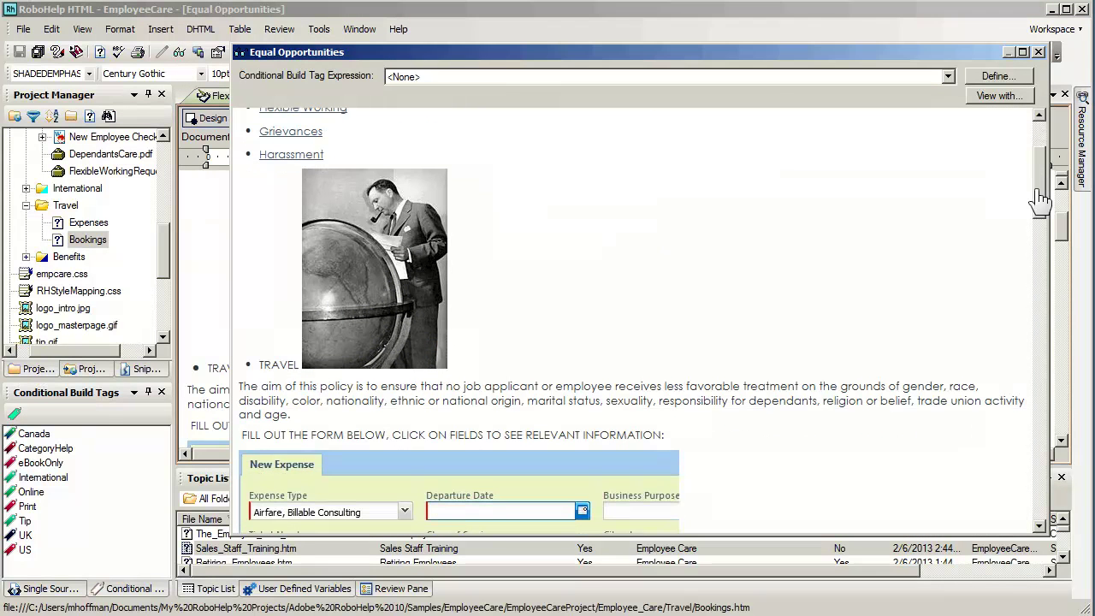
pyautogui.click(376, 237)
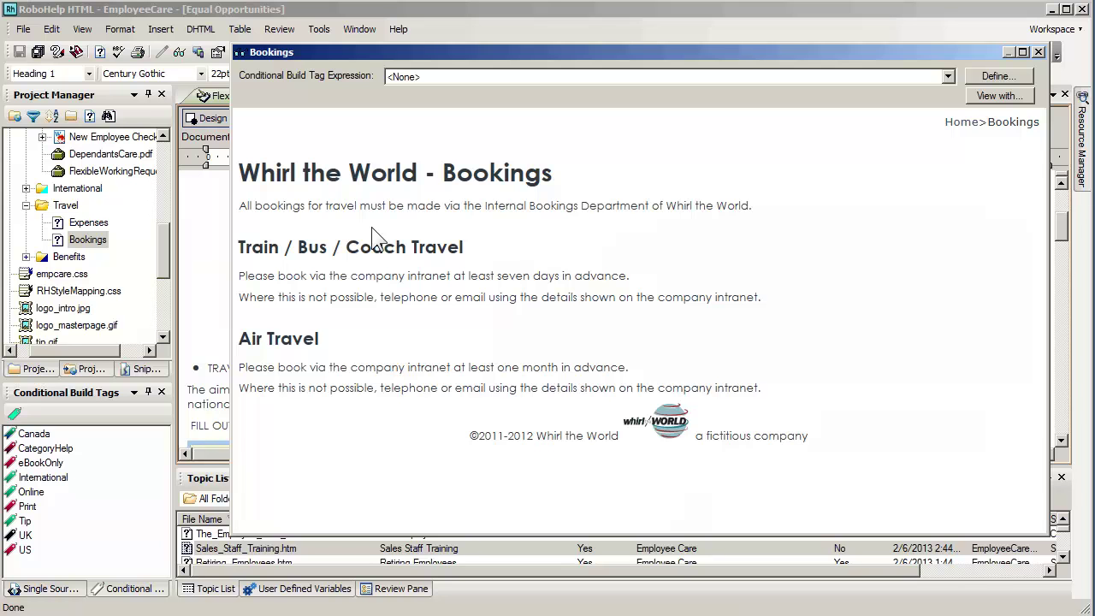
pyautogui.rightClick(488, 225)
pyautogui.click(512, 237)
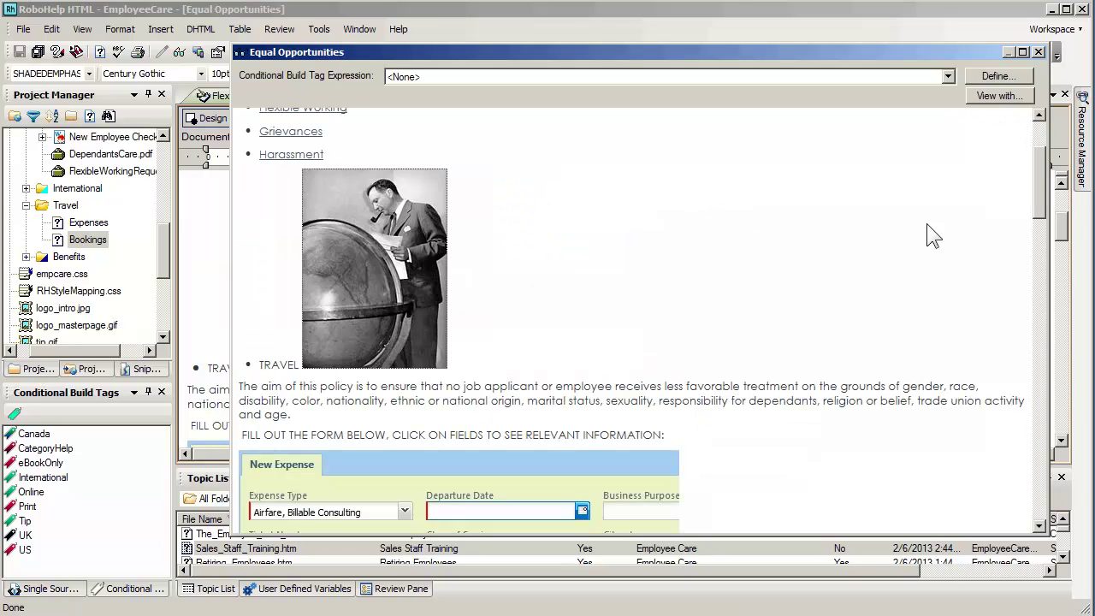
pyautogui.moveTo(1035, 201); pyautogui.dragTo(1027, 247)
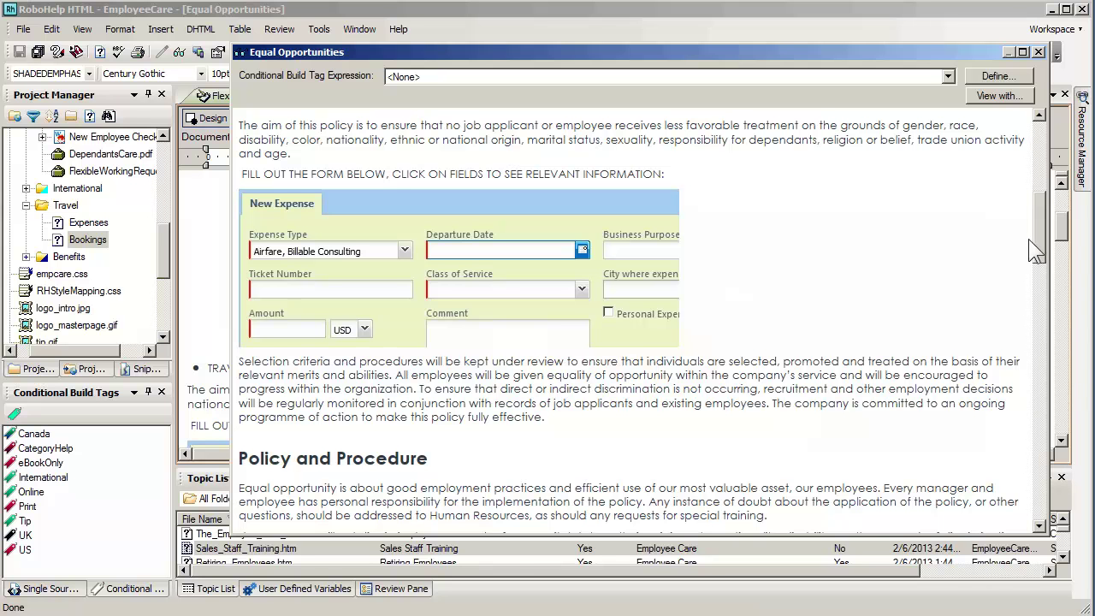
pyautogui.click(1039, 52)
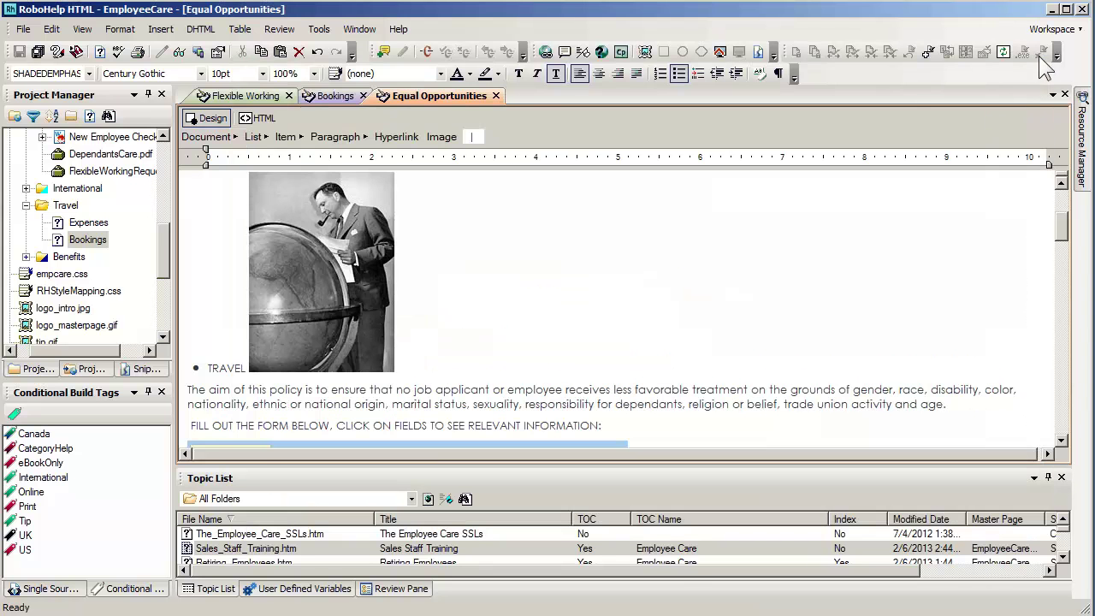
# Select the word RELEVANT in the form instruction, then the New Expense form image.
pyautogui.moveTo(1065, 235); pyautogui.dragTo(1064, 265)
pyautogui.click(683, 195)
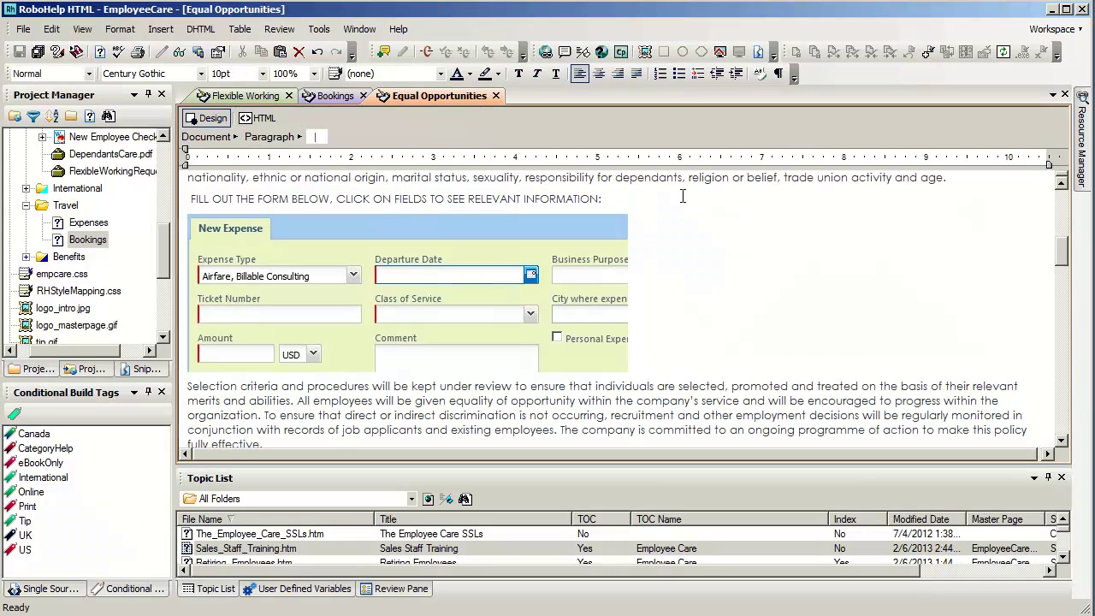
pyautogui.doubleClick(503, 197)
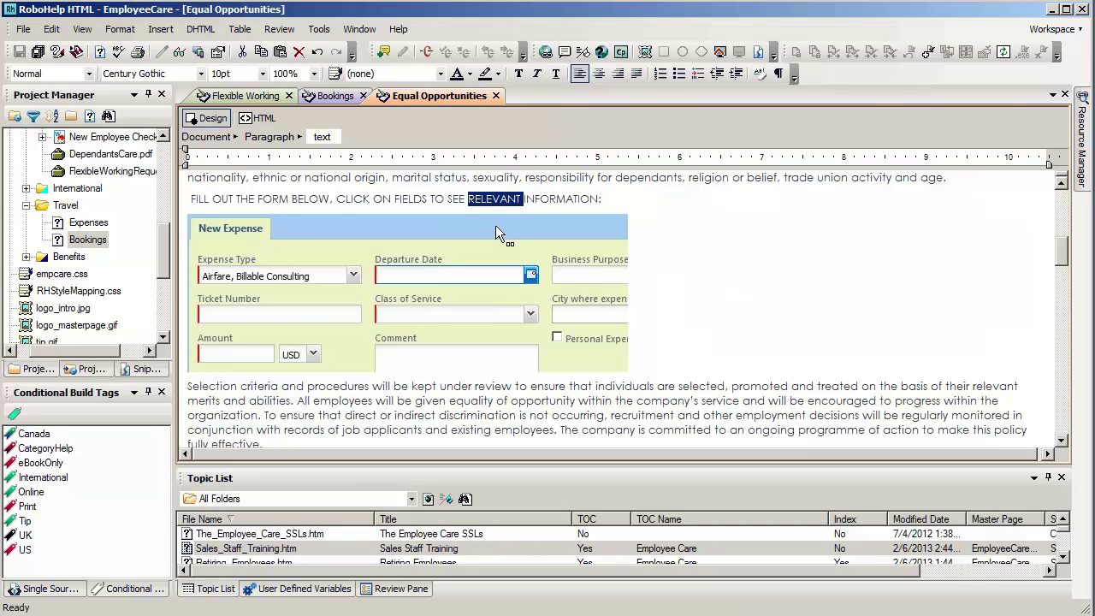
pyautogui.click(496, 226)
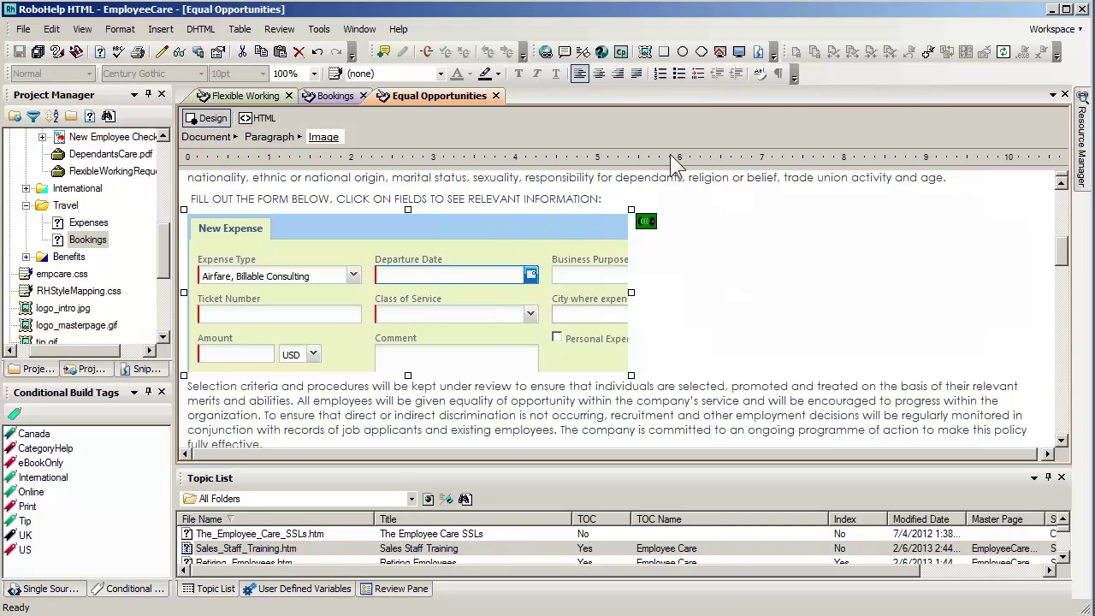
# Draw a rectangular hotspot over Expense Type linked to Travel > Expenses.
pyautogui.click(666, 51)
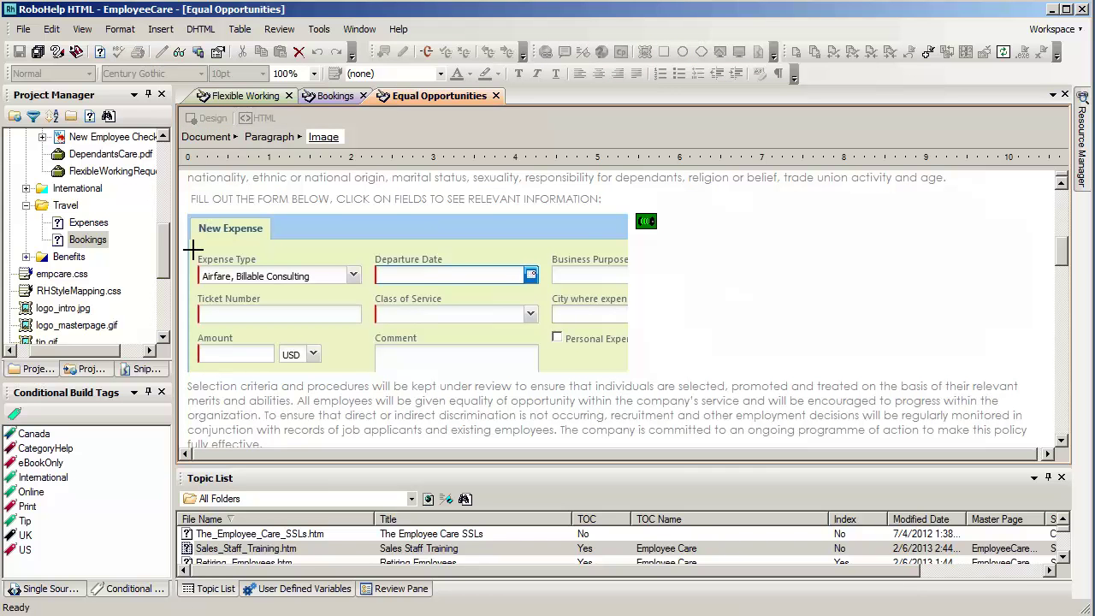
pyautogui.moveTo(193, 250); pyautogui.dragTo(372, 296)
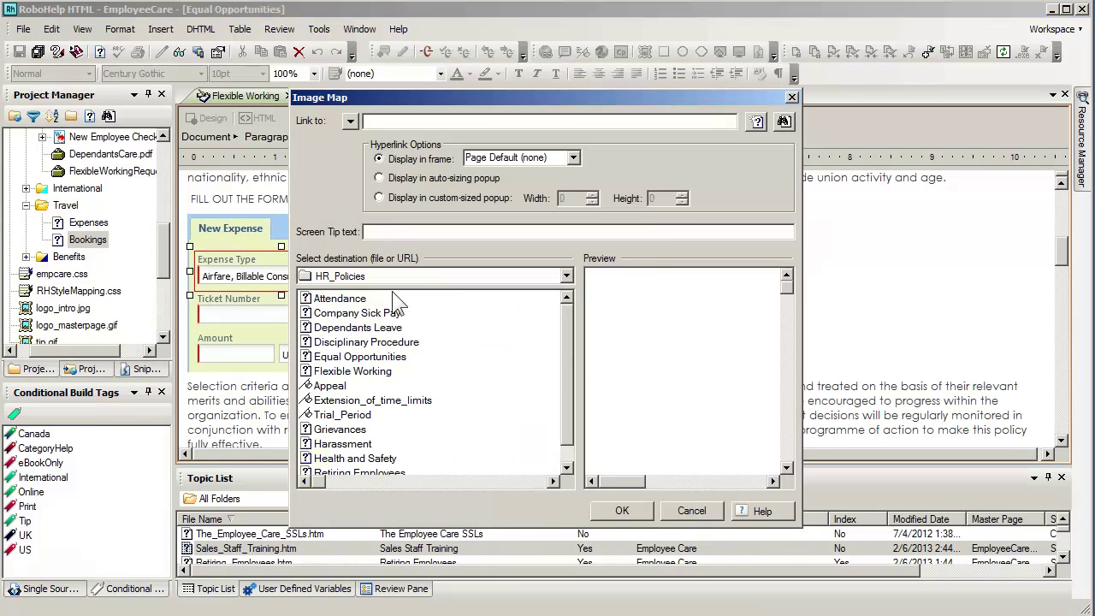
pyautogui.moveTo(600, 98); pyautogui.dragTo(696, 82)
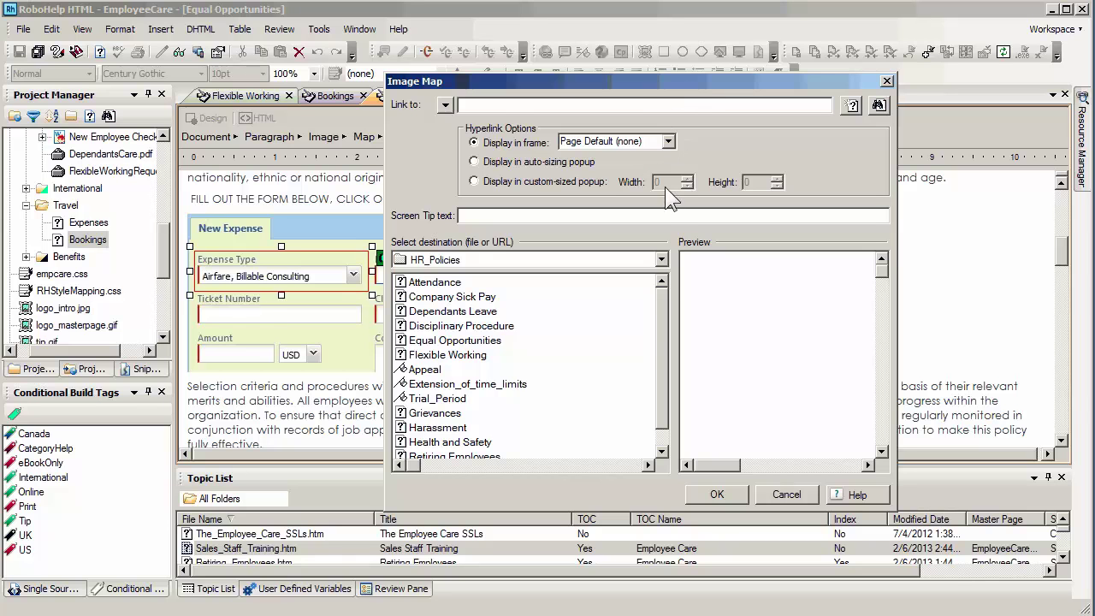
pyautogui.click(660, 259)
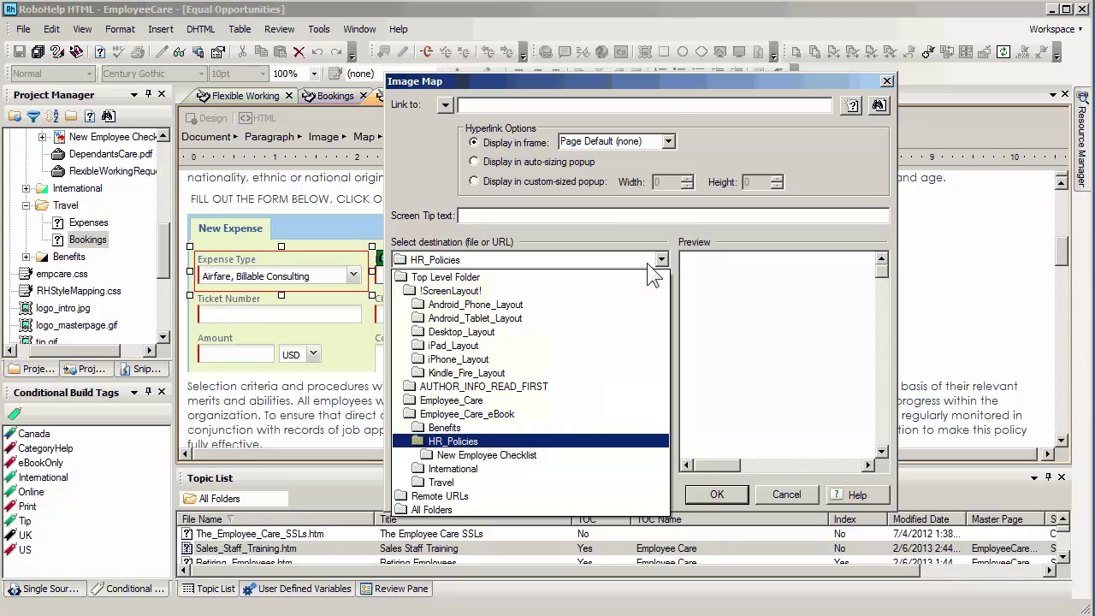
pyautogui.click(607, 482)
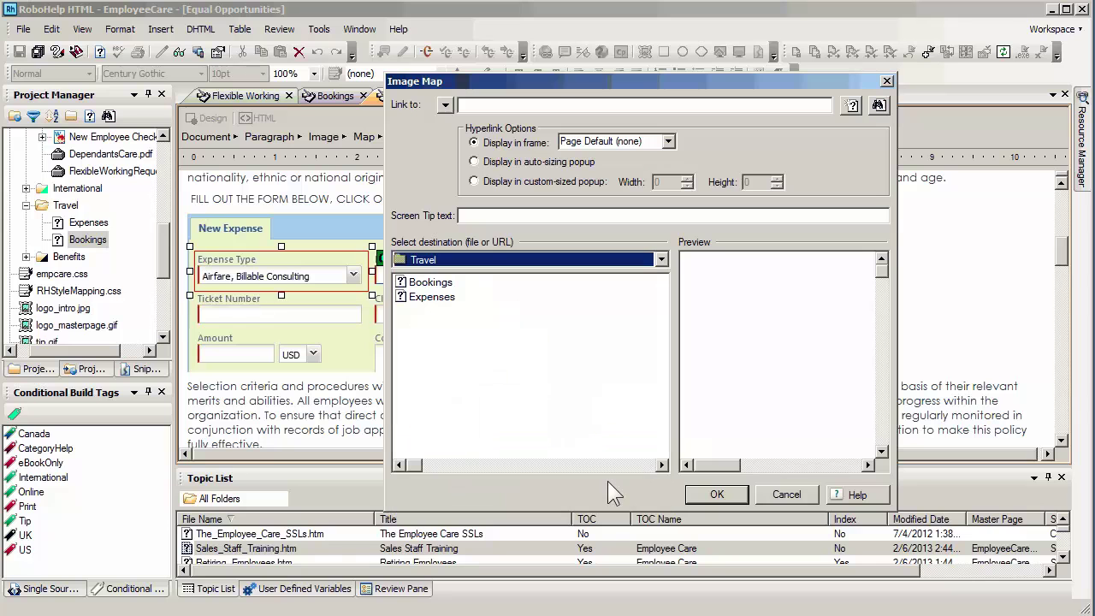
pyautogui.click(438, 300)
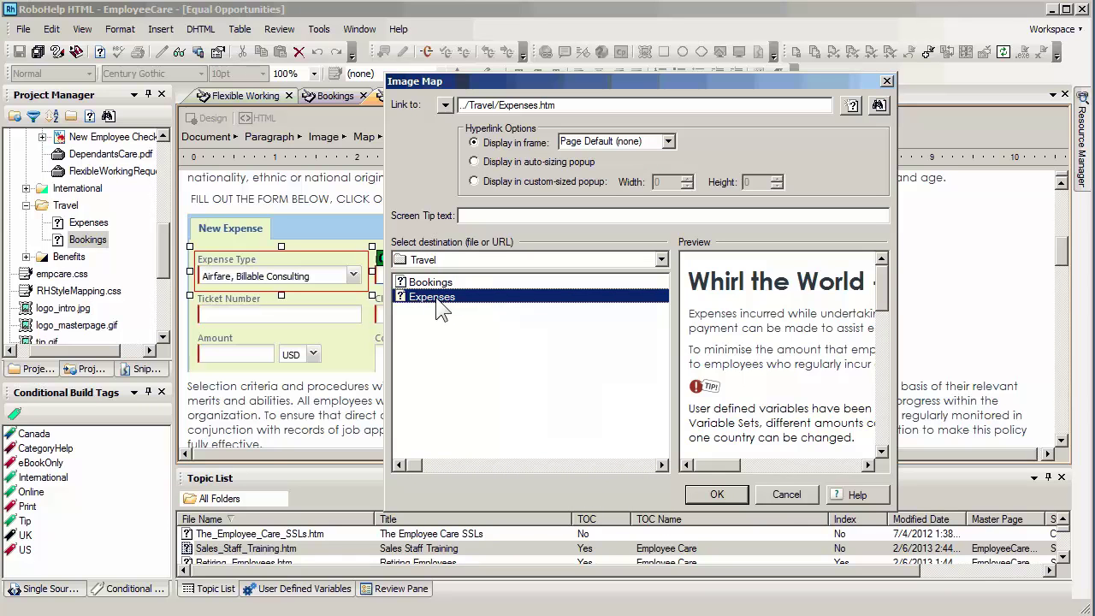
pyautogui.click(715, 494)
pyautogui.click(690, 322)
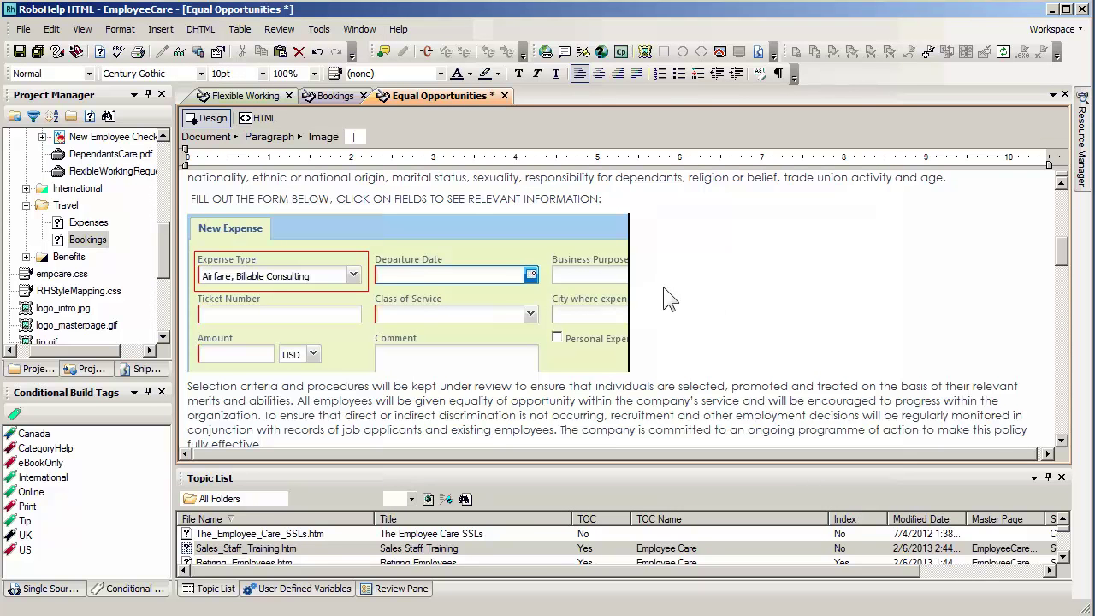
# Save and preview the topic, test the Expense Type hotspot opens Expenses, then go Back.
pyautogui.hotkey('ctrl', 's')
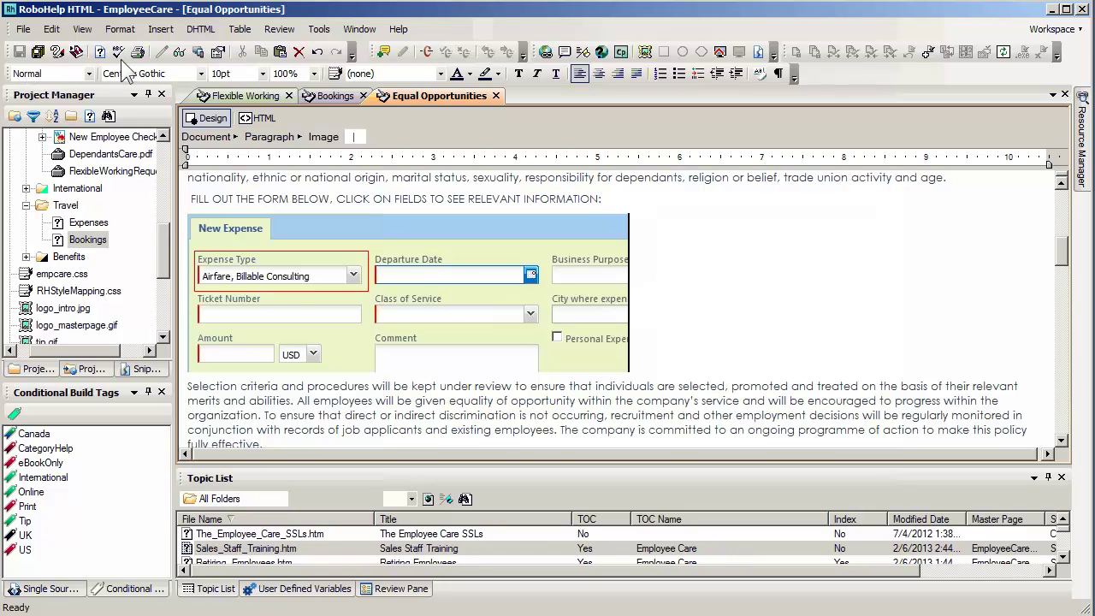
pyautogui.click(179, 53)
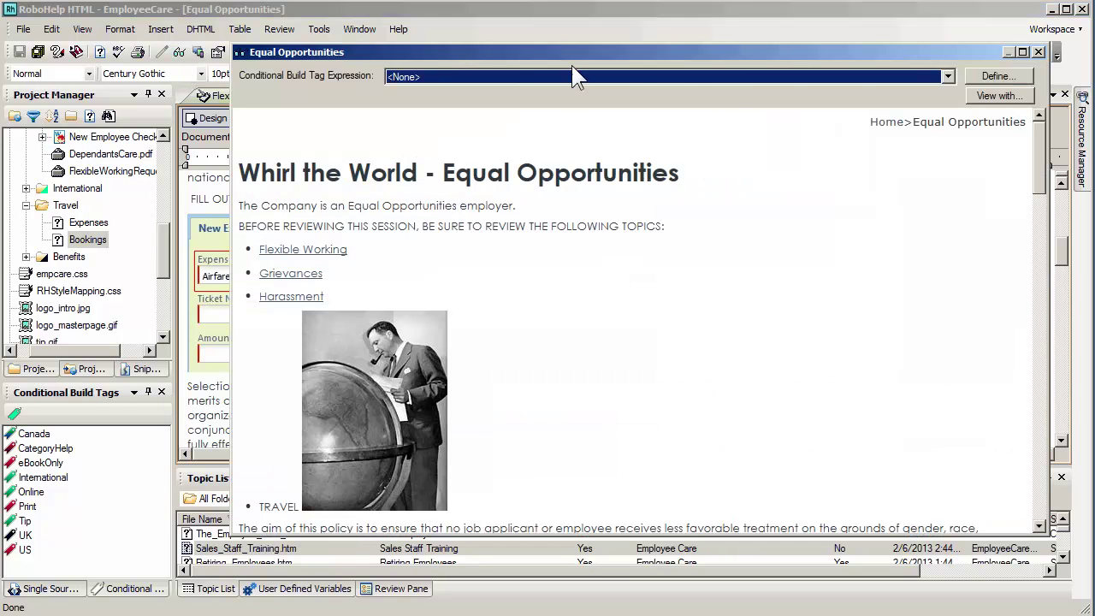
pyautogui.moveTo(1031, 159); pyautogui.dragTo(1036, 216)
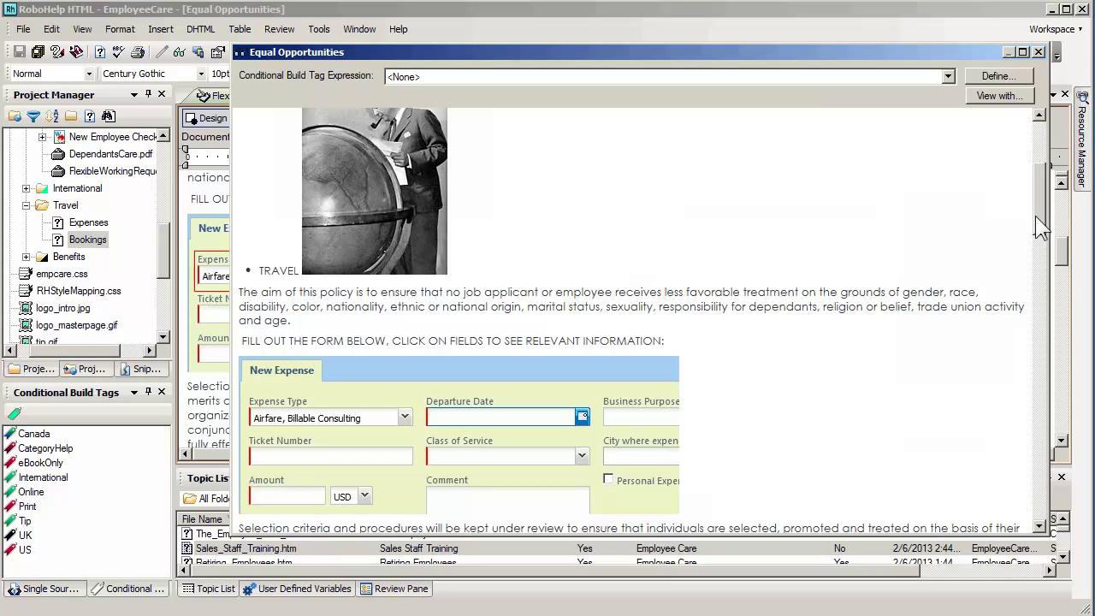
pyautogui.moveTo(1038, 222); pyautogui.dragTo(1040, 251)
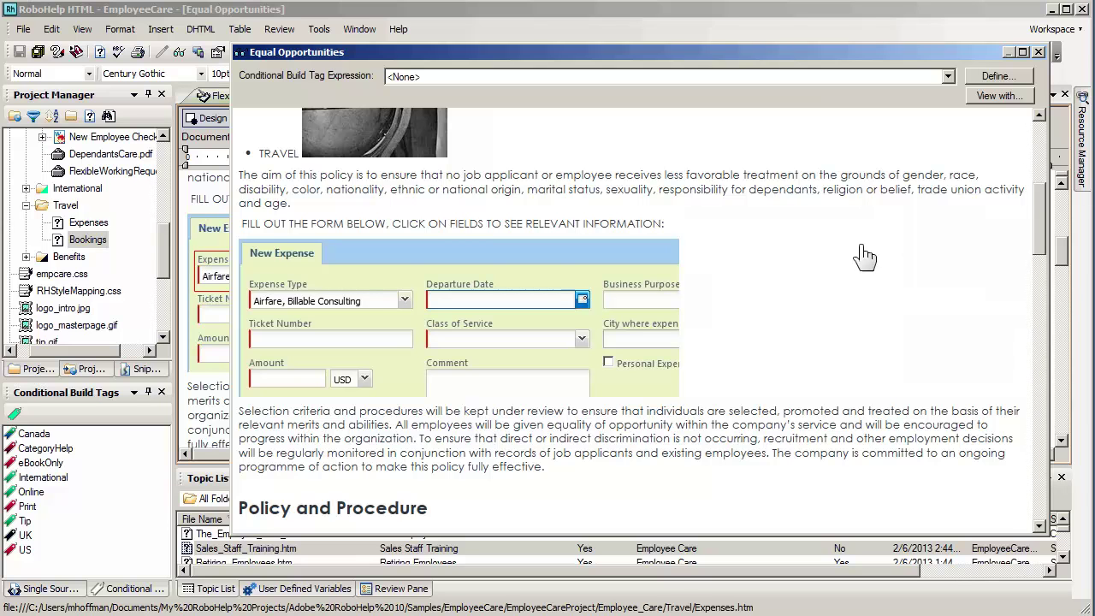
pyautogui.click(333, 313)
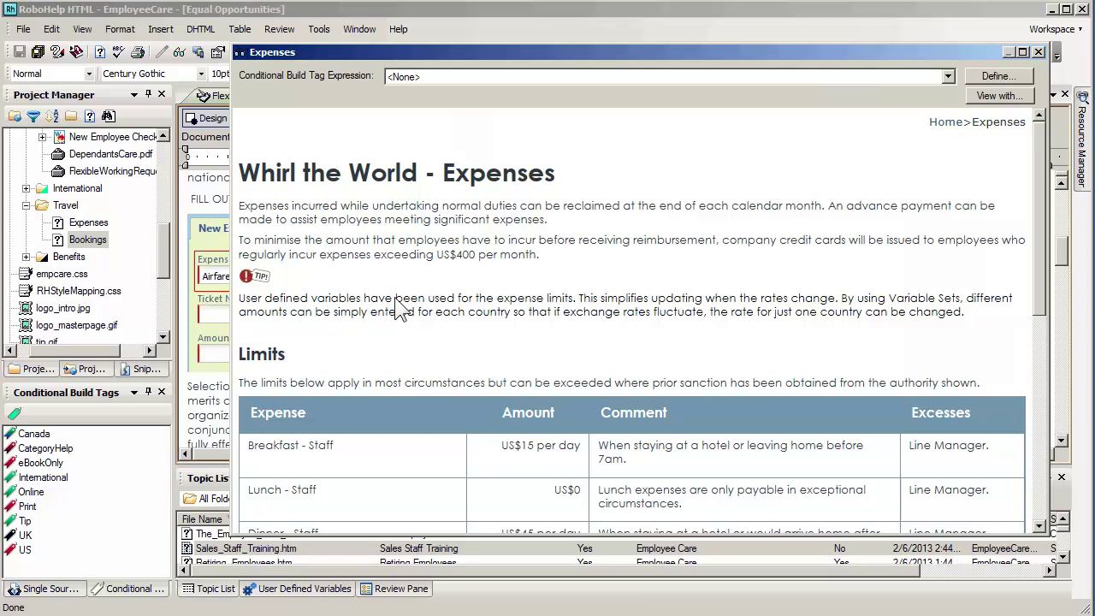
pyautogui.rightClick(438, 283)
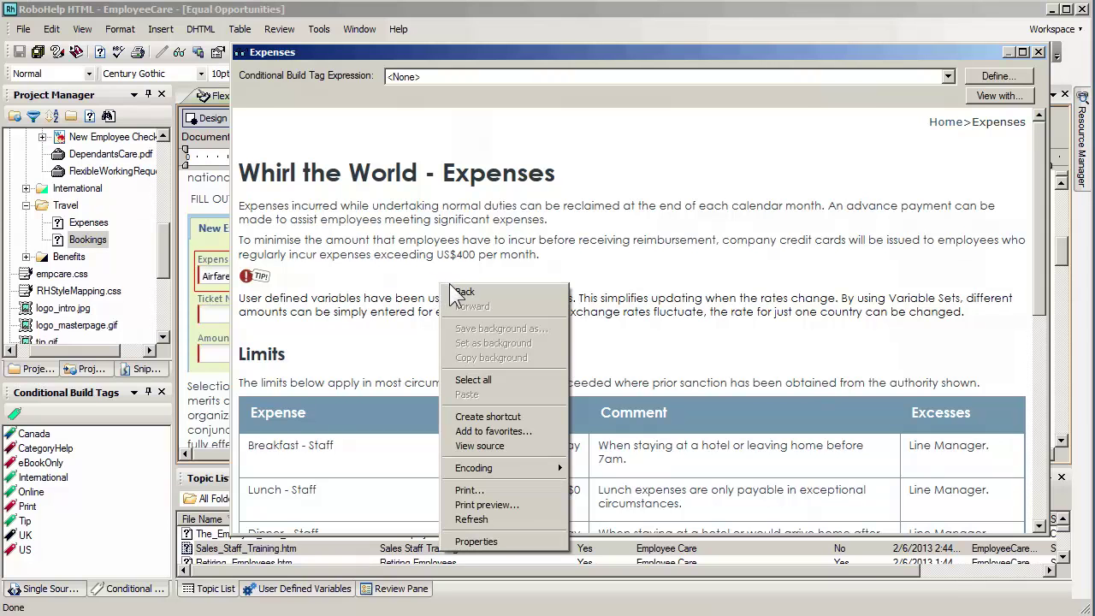
pyautogui.click(454, 292)
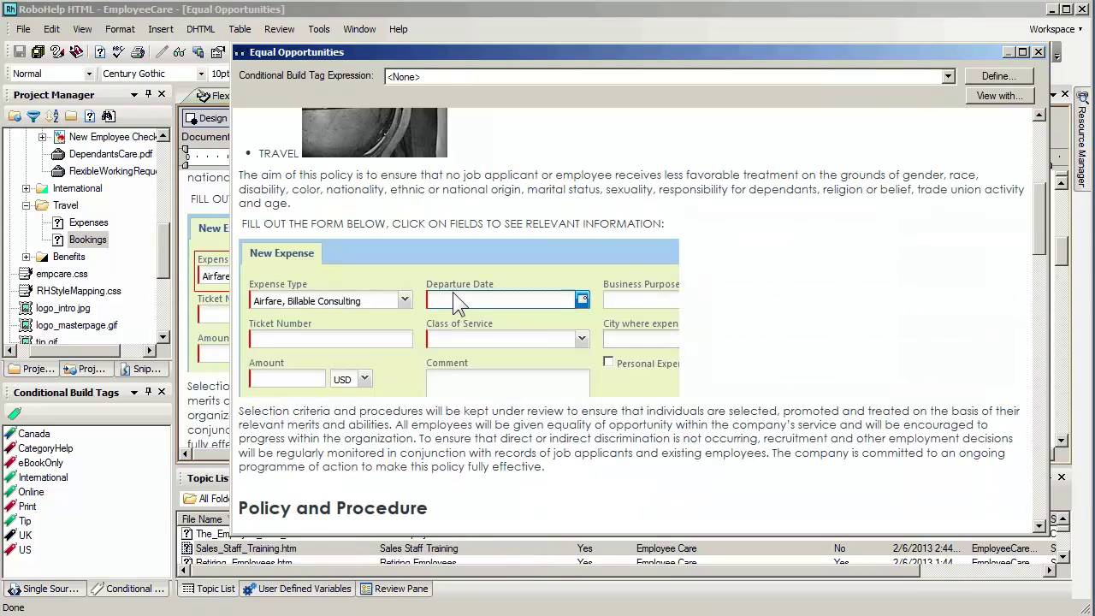